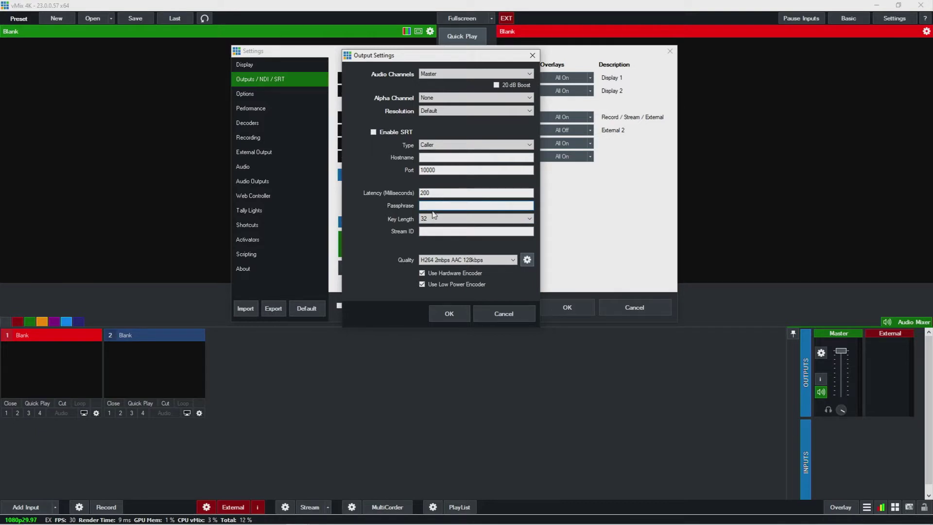
Keep the SRT key length at 32, select the Passphrase field, and bring up SRT quality settings
left_click(442, 219)
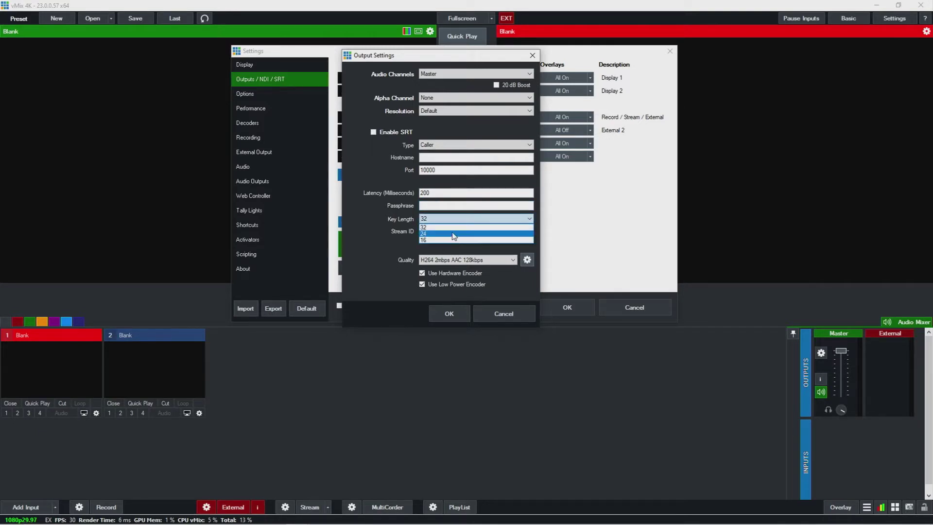
left_click(443, 227)
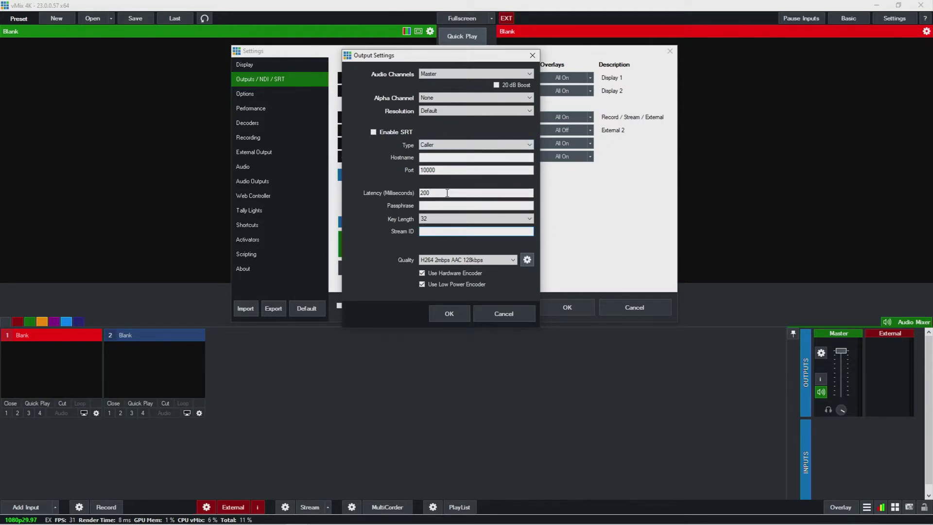
left_click(427, 205)
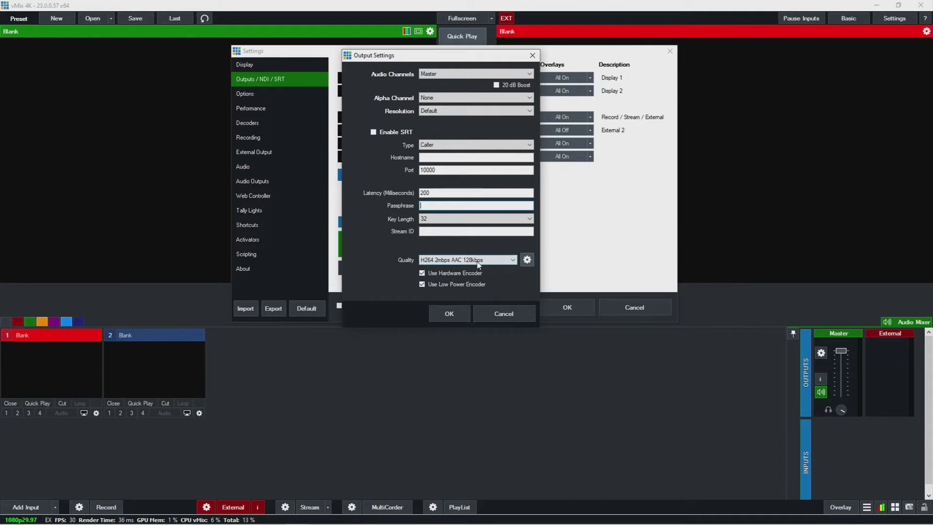
left_click(527, 260)
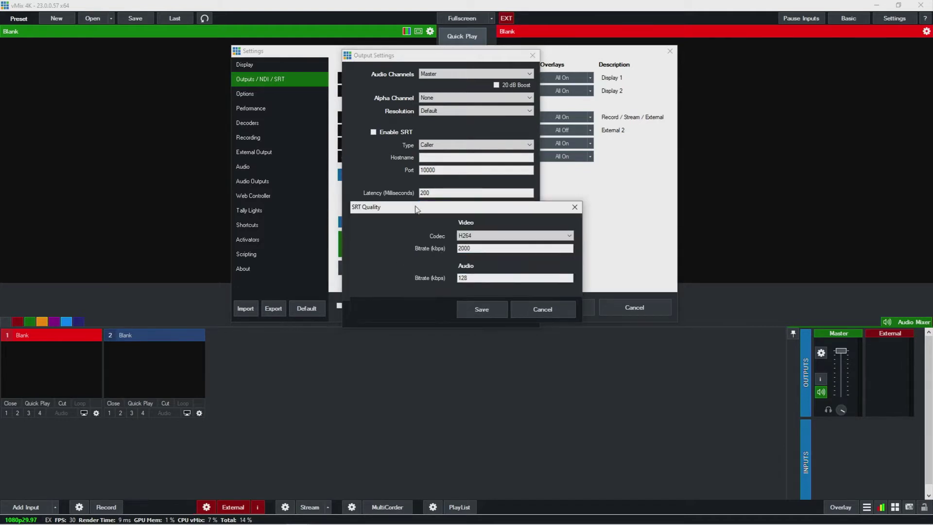
left_click(501, 235)
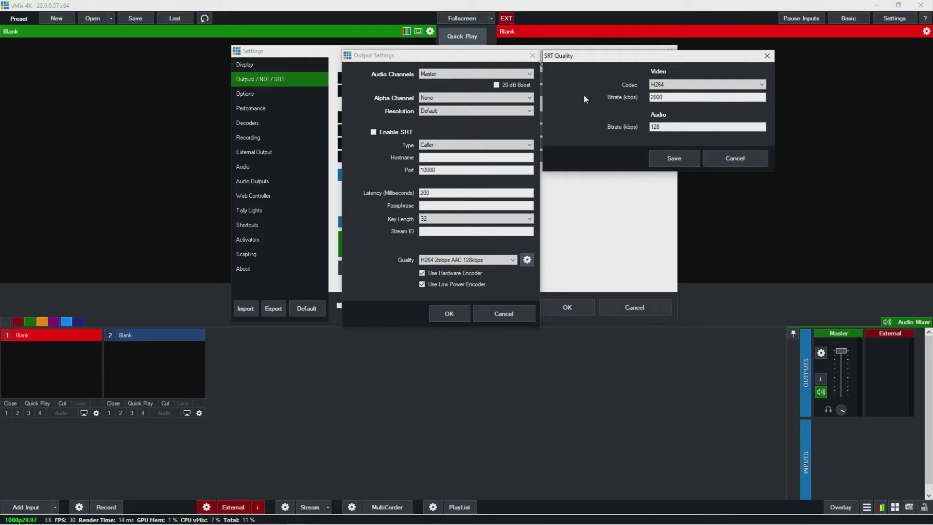
Move the SRT Quality dialog aside and cancel it without saving changes
left_click_drag(568, 57, 512, 78)
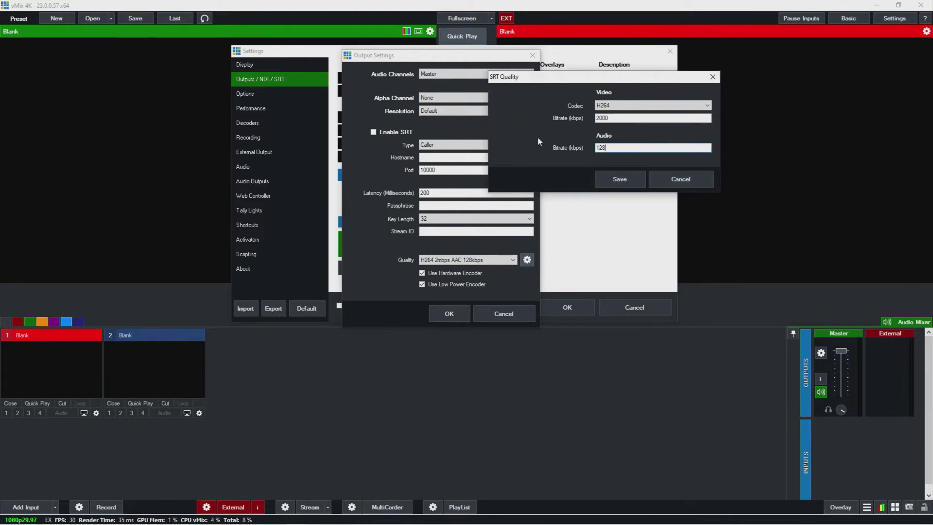
left_click(685, 179)
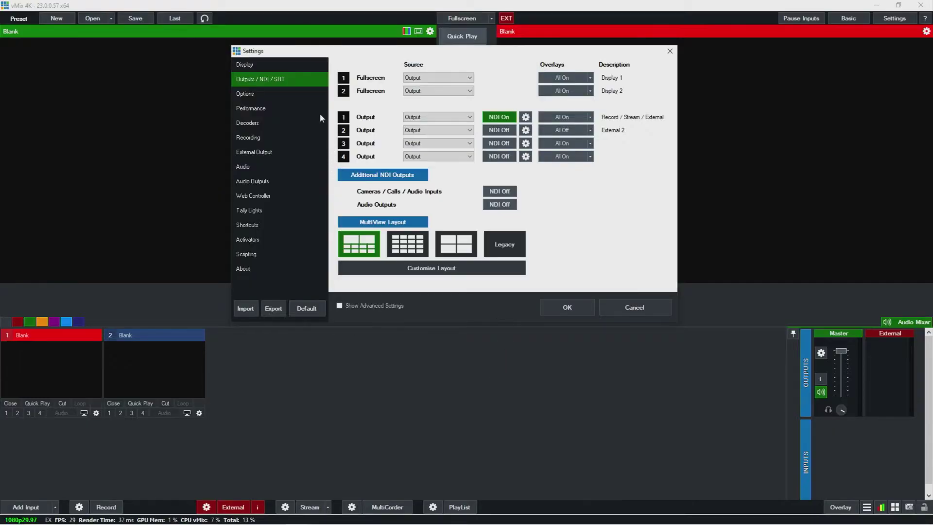
Switch NDI off for Output 1
left_click(501, 117)
Cycle the MultiView layout through 4x3 grid, Legacy, 2x2 and the first grid presets
left_click(421, 257)
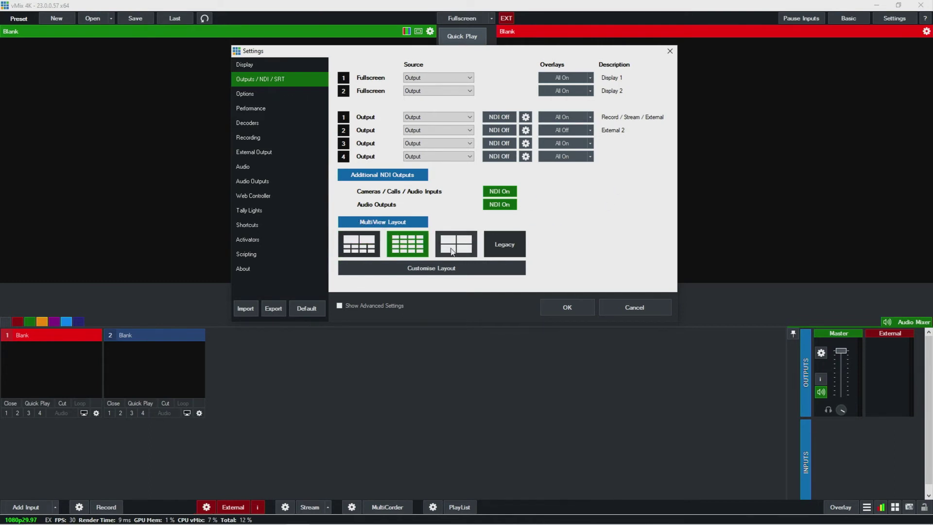
left_click(452, 251)
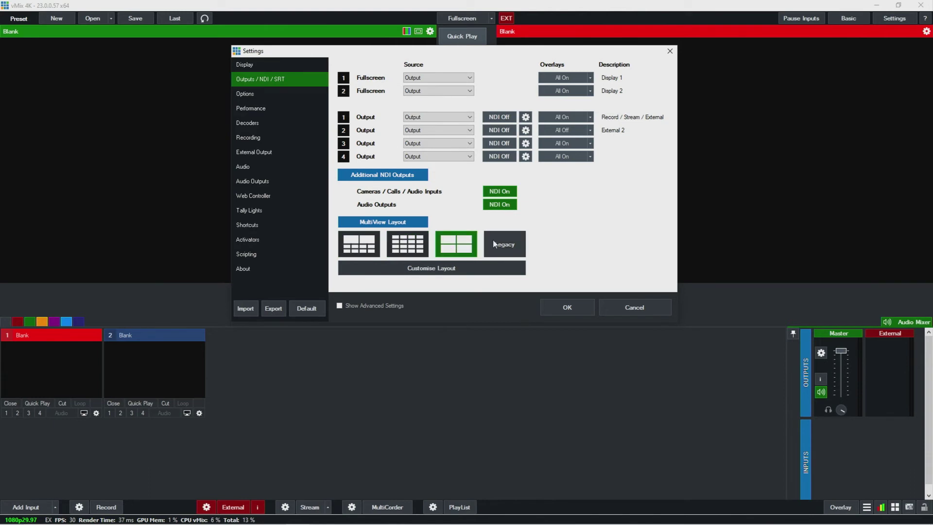
left_click(449, 247)
left_click(364, 251)
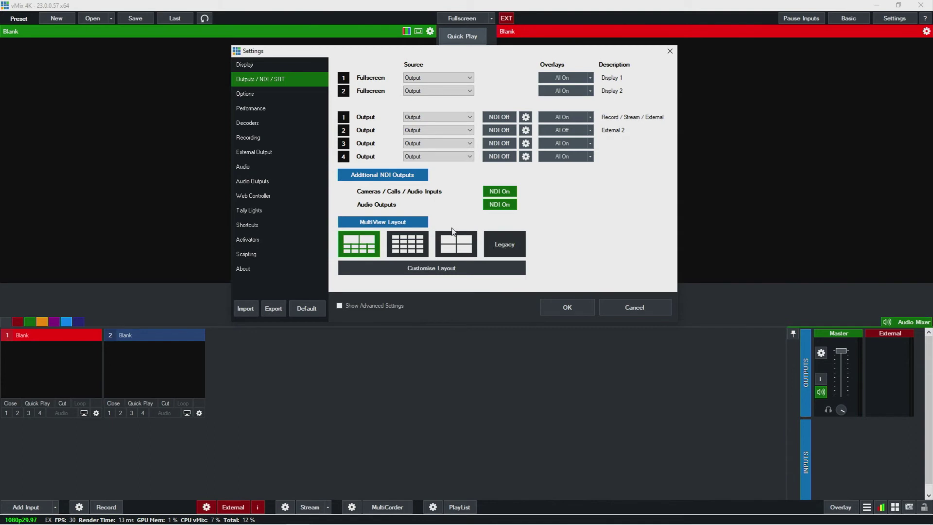
left_click(515, 247)
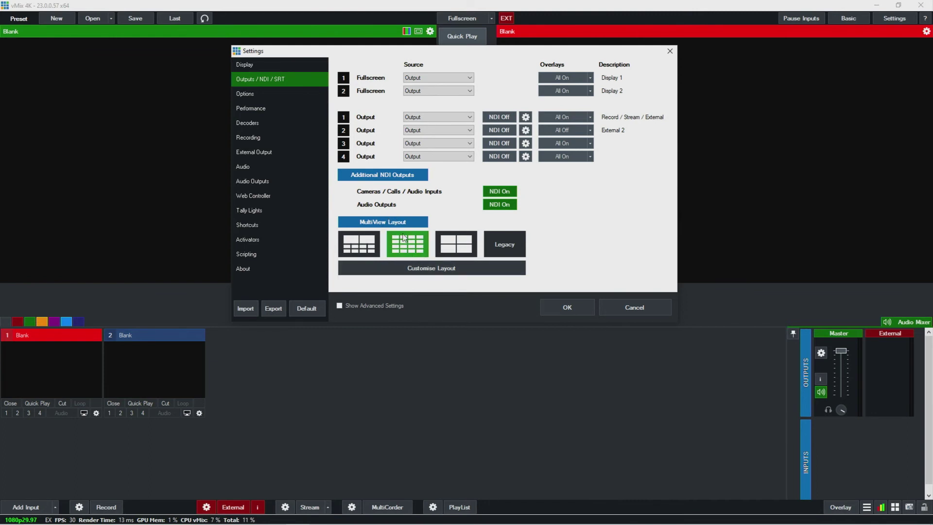
In Customise Layout, keep the title location at Top and PreviewOutput headings
left_click(421, 269)
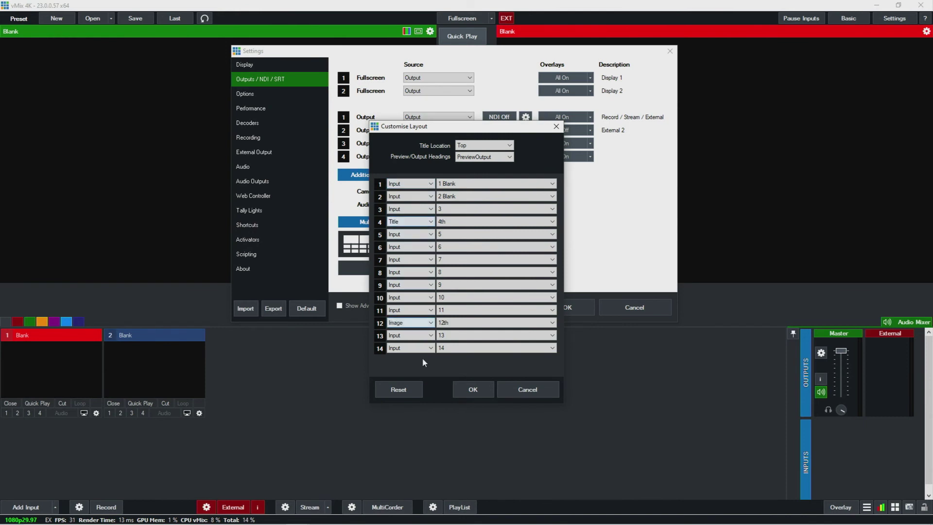
scroll(423, 325, "up", 1)
scroll(422, 311, "down", 1)
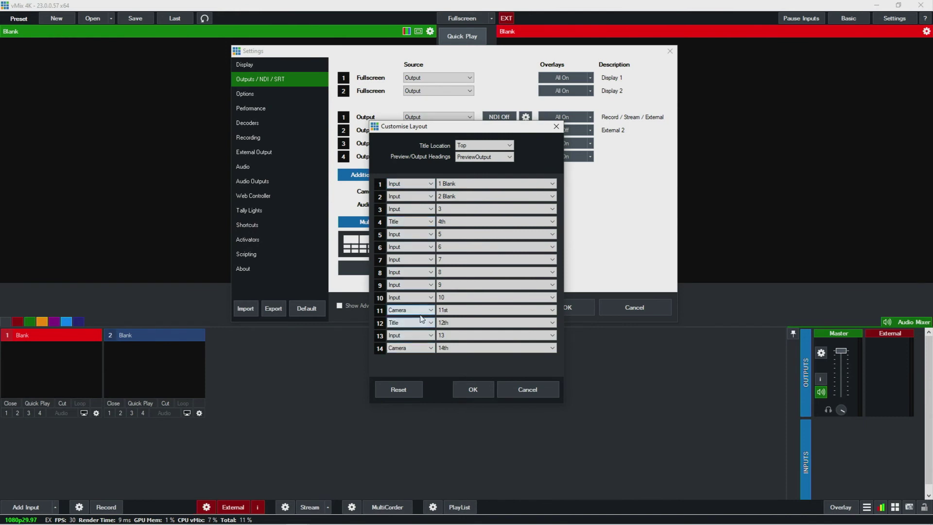
left_click(475, 146)
left_click(464, 153)
left_click(510, 160)
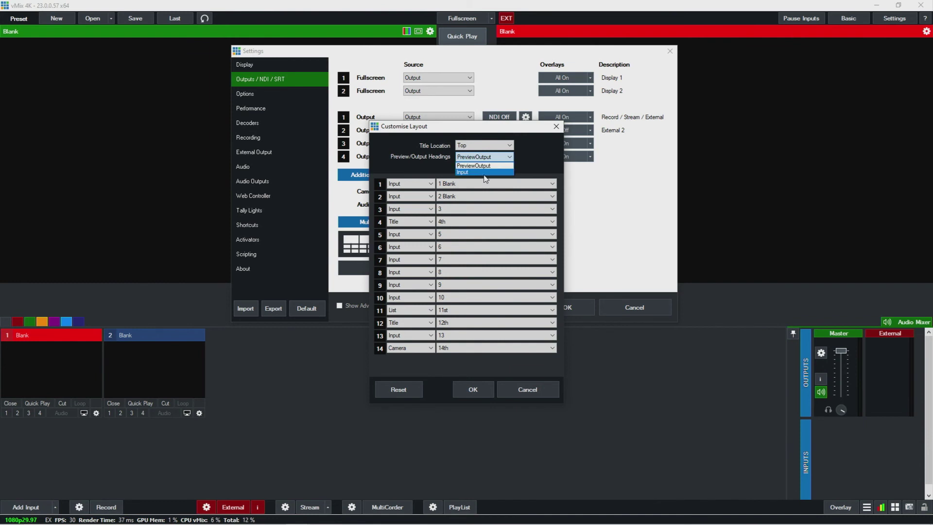
left_click(433, 167)
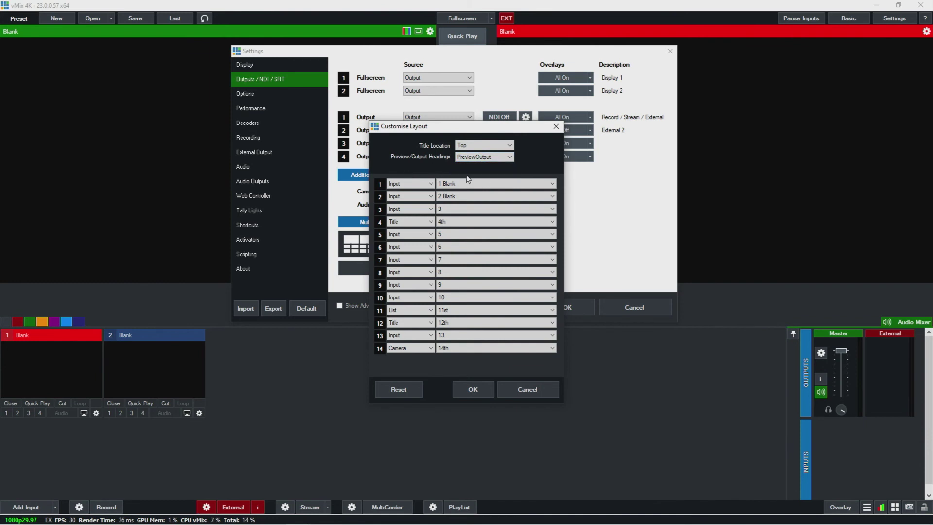
Change slot 1's source type from VideoCall to Input, then to Camera
left_click(428, 184)
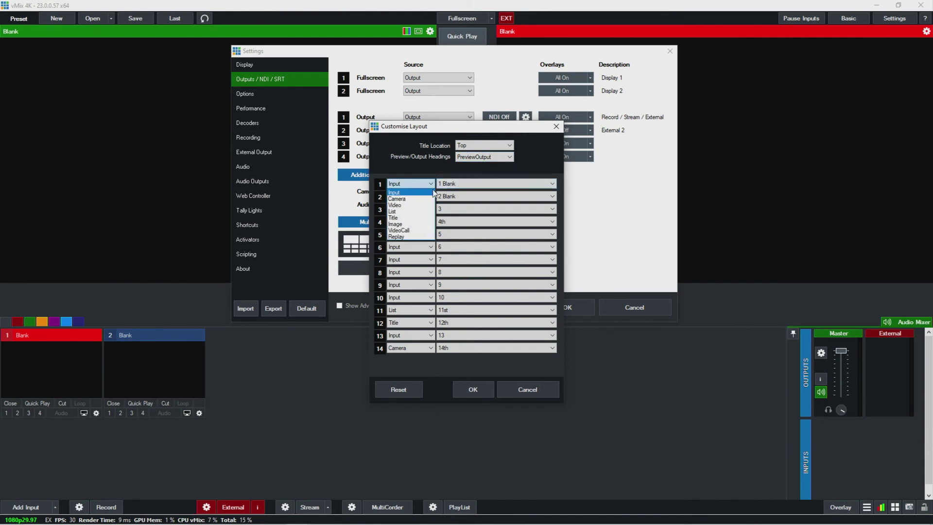
left_click(420, 231)
left_click(464, 184)
scroll(491, 341, "down", 4)
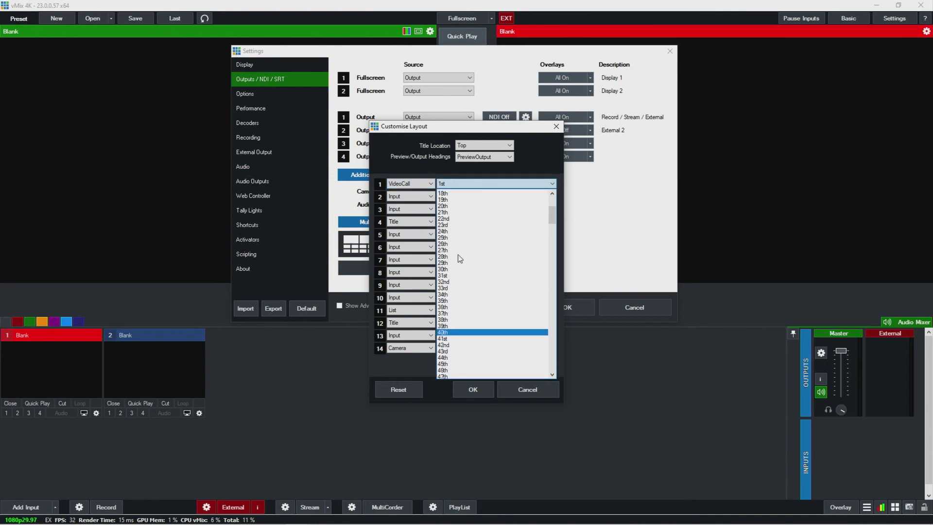
left_click(416, 184)
left_click(414, 185)
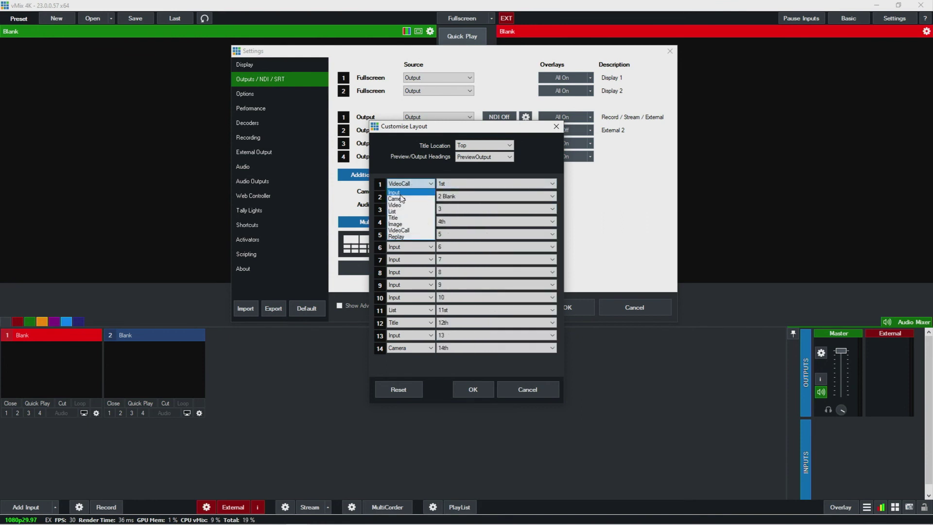
left_click(431, 192)
left_click(428, 184)
left_click(411, 199)
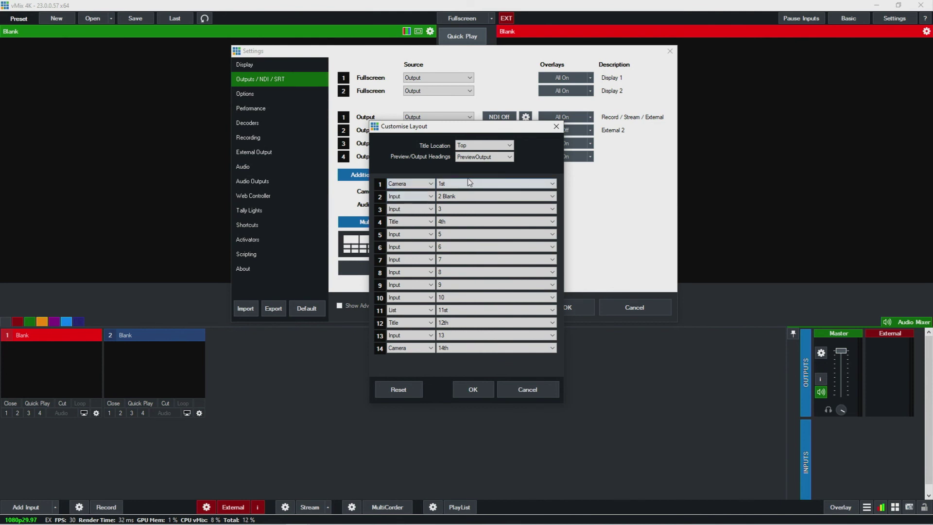
Keep slot 1 as Camera on the 1st camera and apply the customised MultiView layout
left_click(463, 184)
left_click(418, 185)
left_click(419, 186)
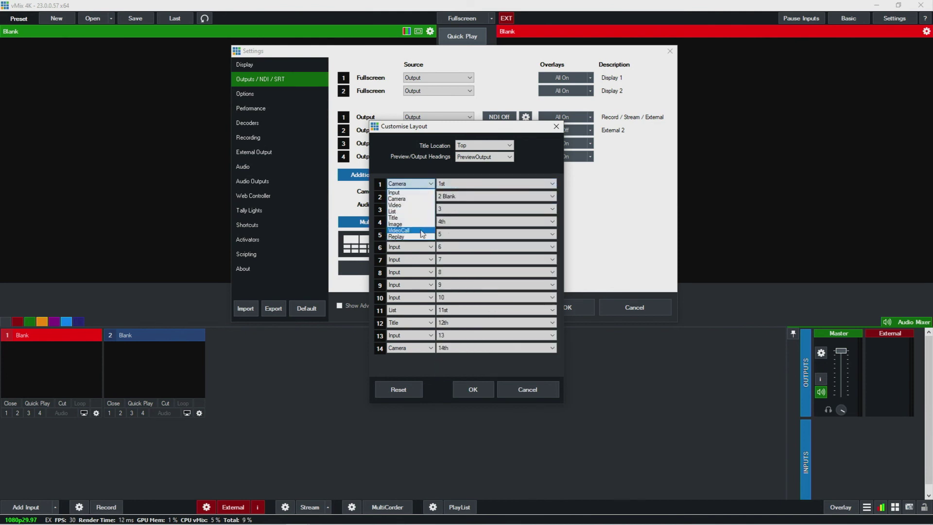
left_click(413, 184)
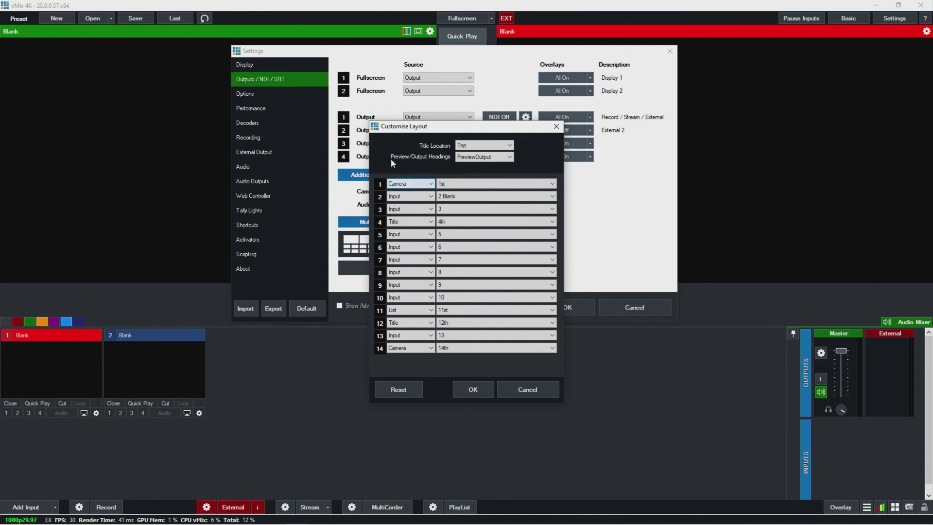
left_click(473, 389)
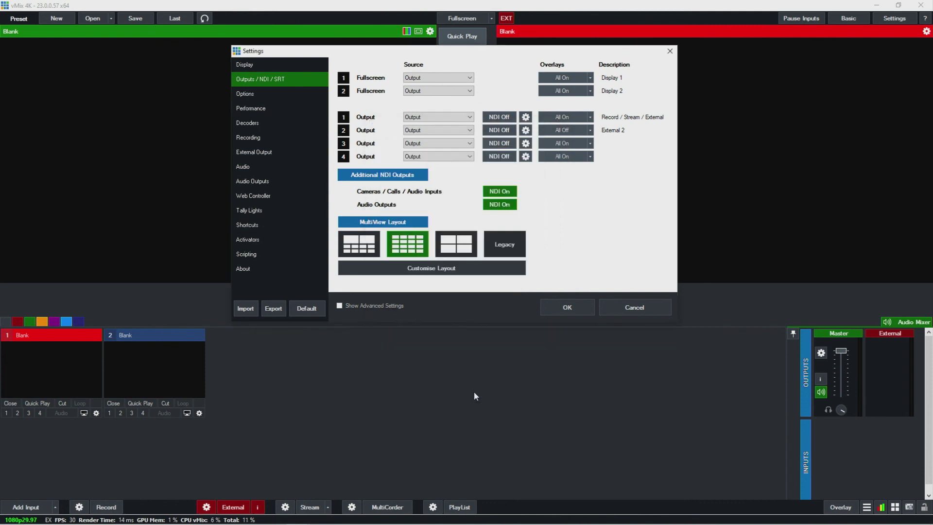